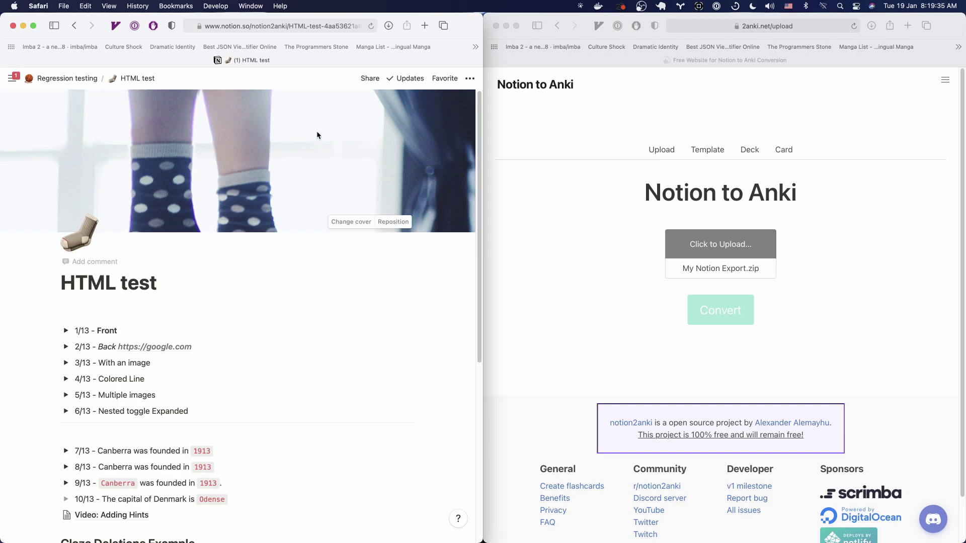
# Export the HTML test page from Notion in Markdown & CSV format without subpages.
pyautogui.click(466, 78)
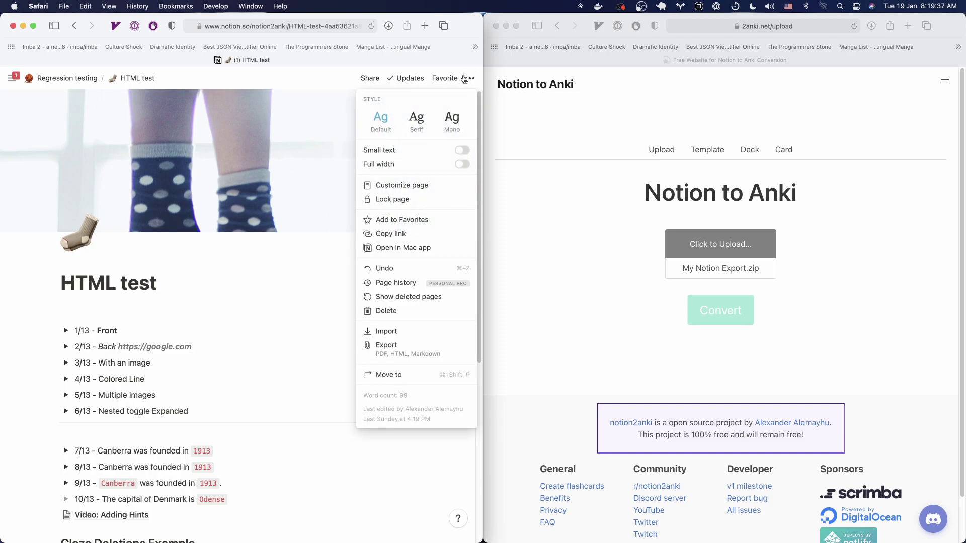
pyautogui.click(397, 357)
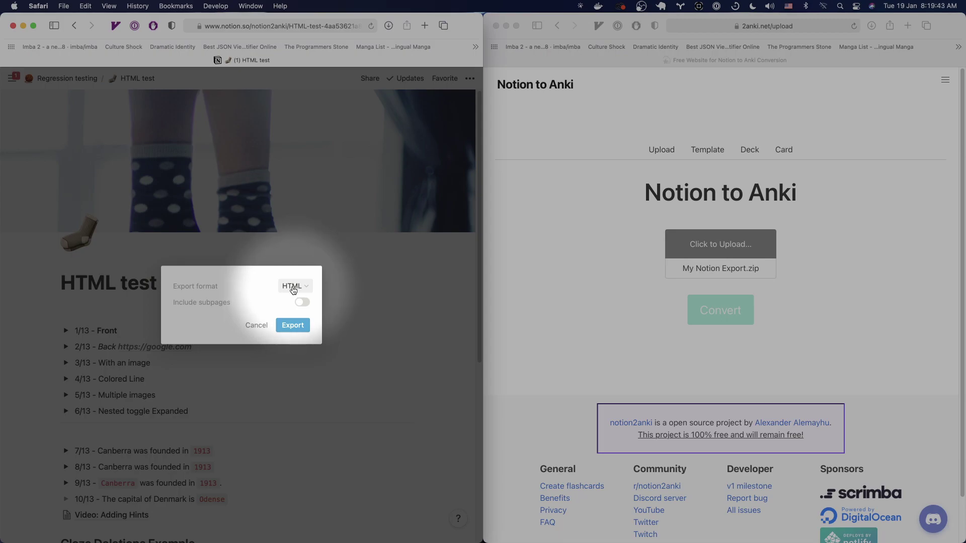
pyautogui.click(293, 288)
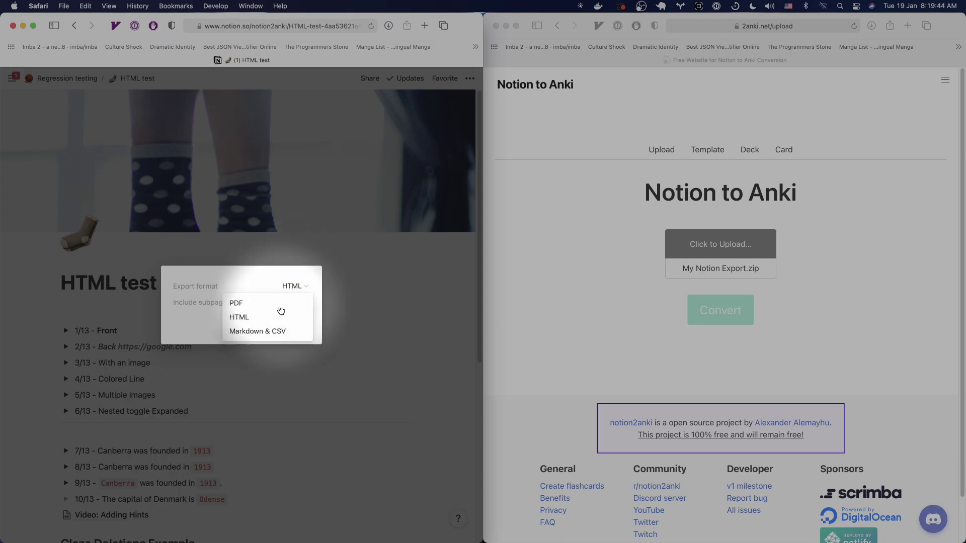
pyautogui.click(272, 328)
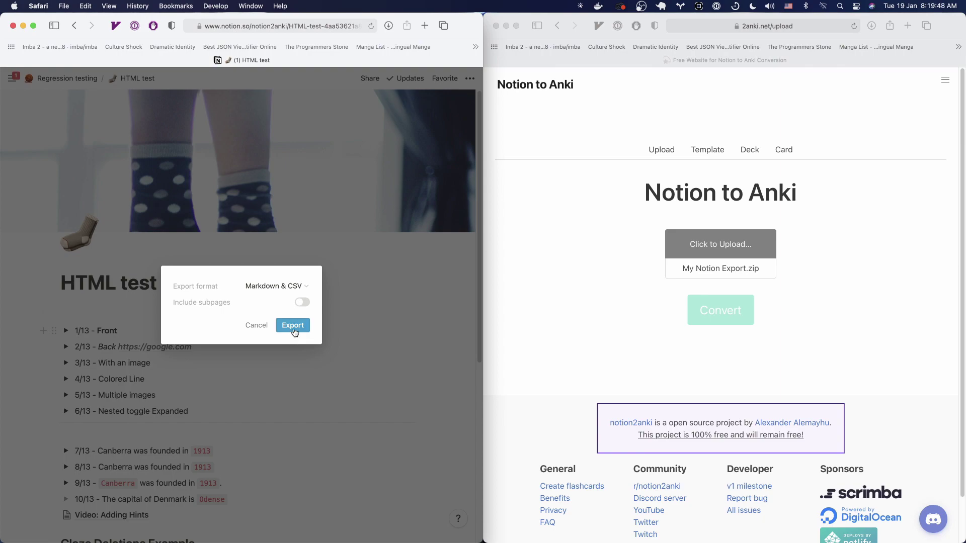
pyautogui.click(293, 325)
# Try to convert the Markdown export zip from Downloads on 2anki.net and highlight the message about the unsupported format.
pyautogui.click(715, 245)
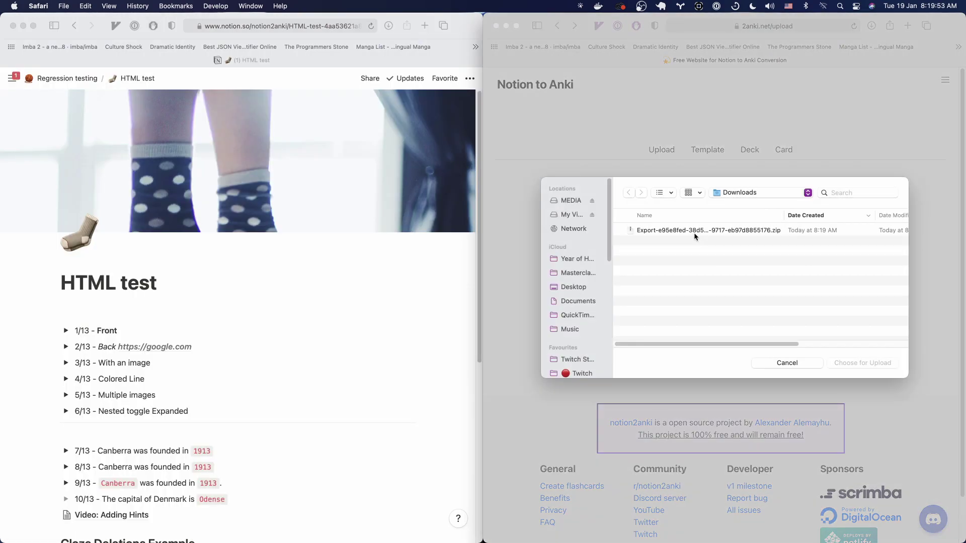
pyautogui.doubleClick(694, 233)
pyautogui.click(727, 319)
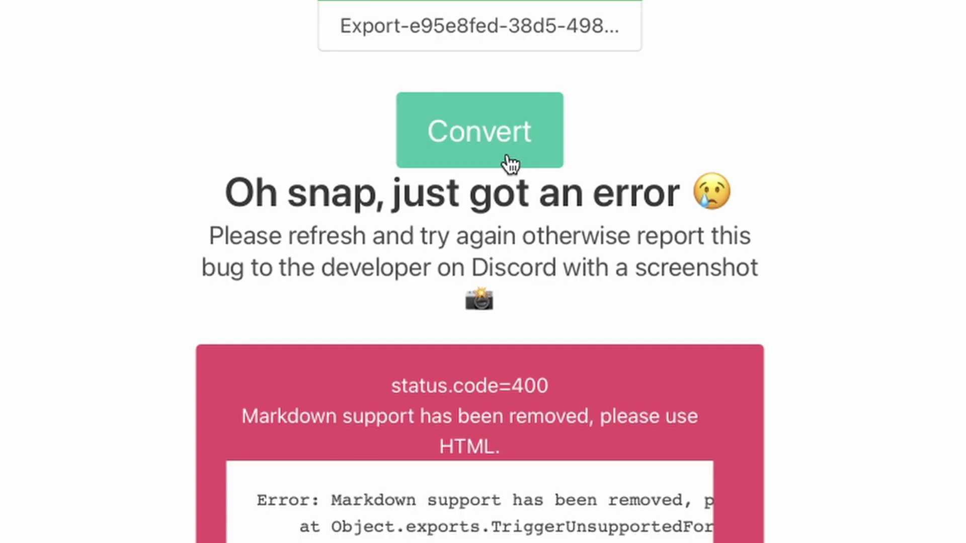
pyautogui.scroll(-10, 510, 163)
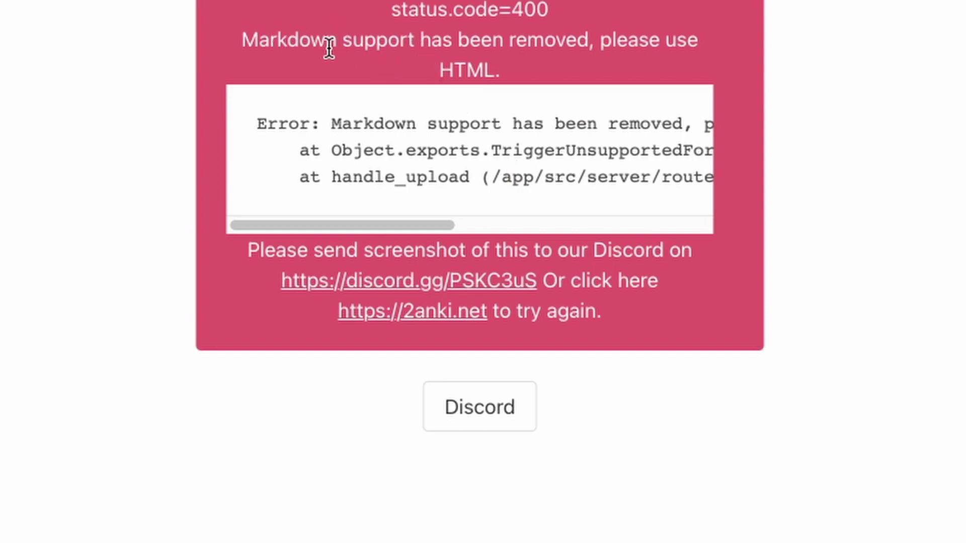
pyautogui.moveTo(242, 38); pyautogui.dragTo(498, 77)
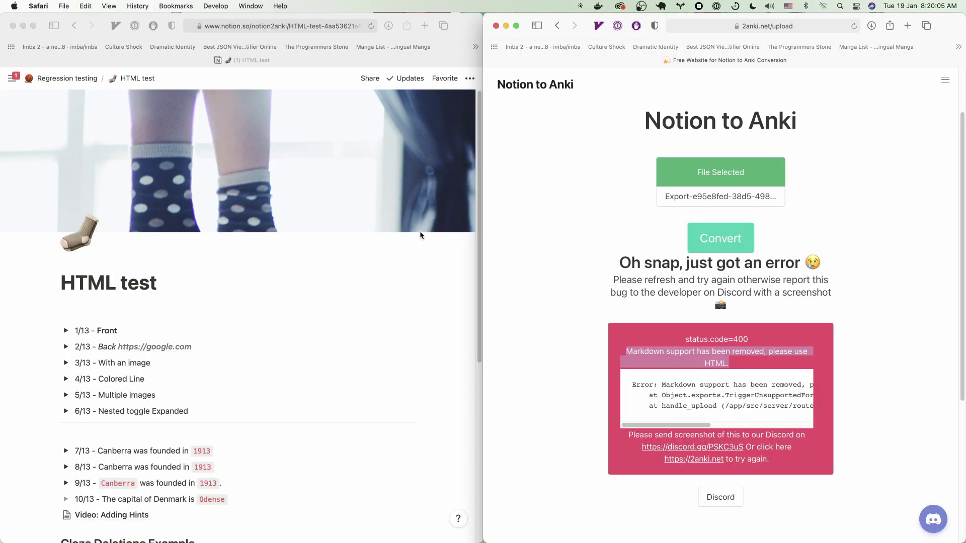
# Export the HTML test page from Notion in HTML format with subpages excluded.
pyautogui.click(420, 235)
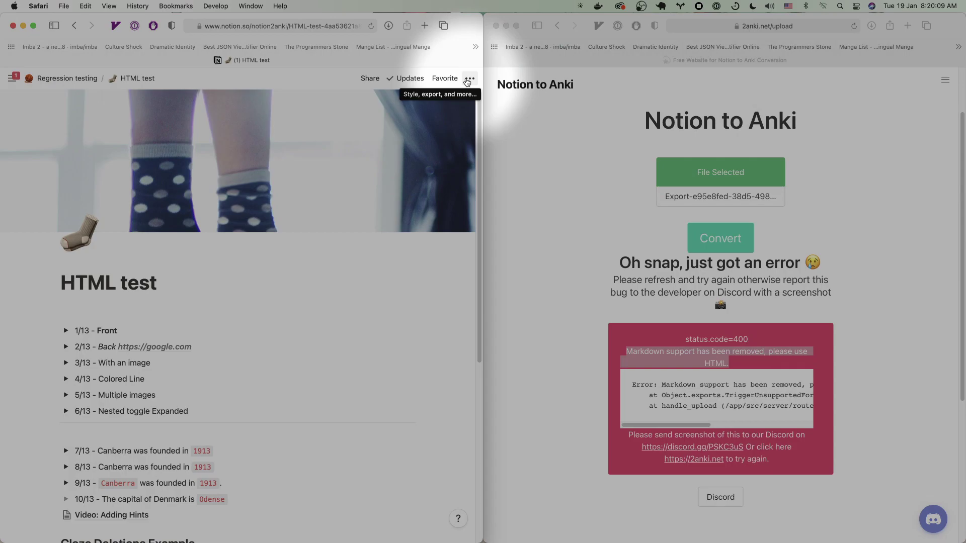
pyautogui.click(469, 79)
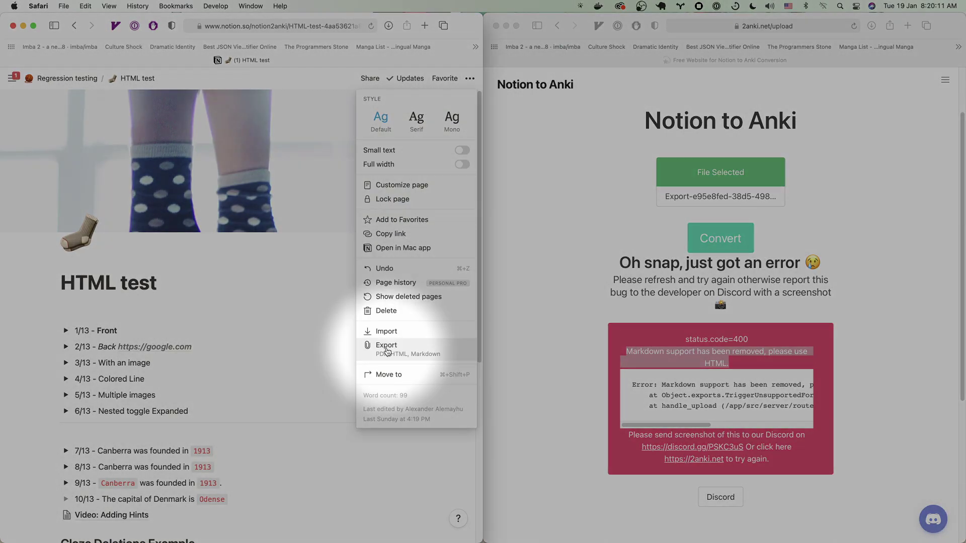
pyautogui.click(387, 348)
pyautogui.click(275, 286)
pyautogui.click(358, 361)
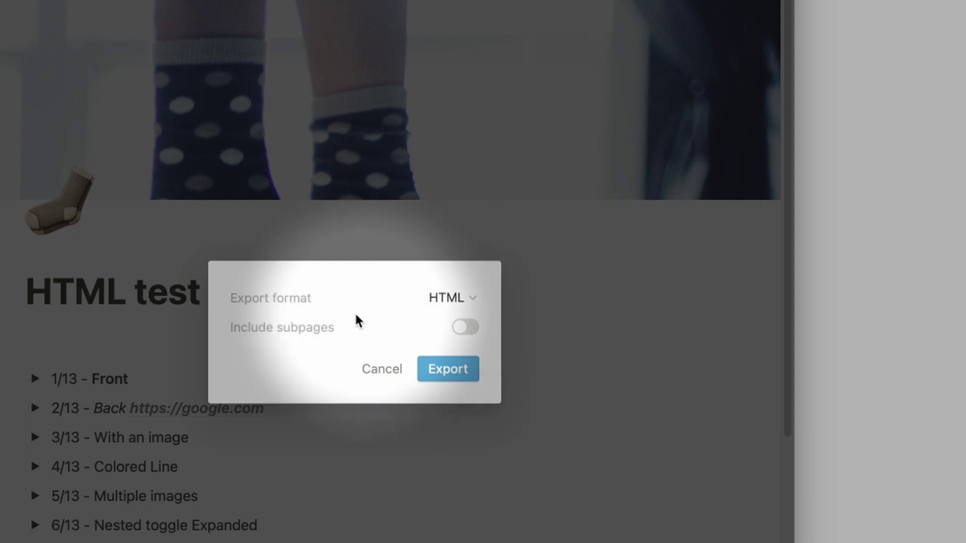
pyautogui.click(468, 332)
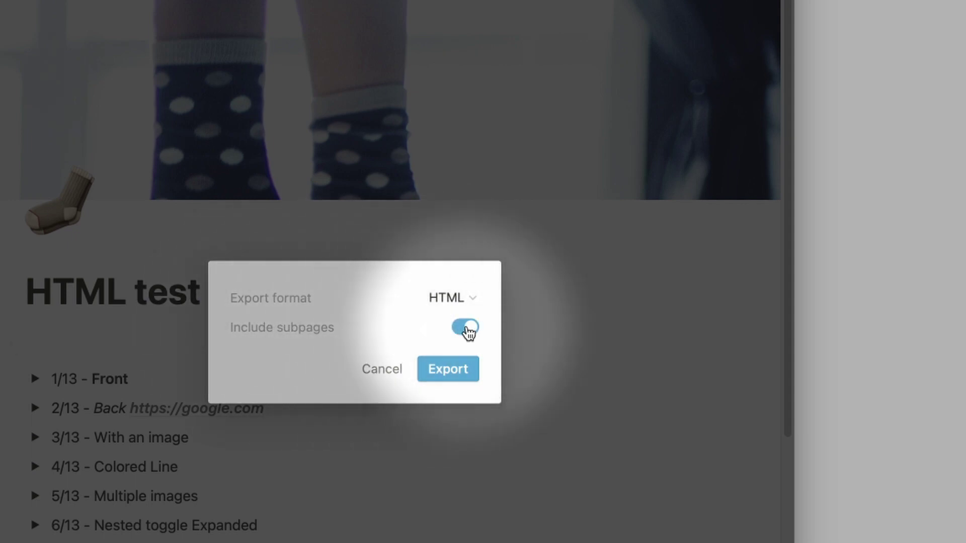
pyautogui.click(467, 332)
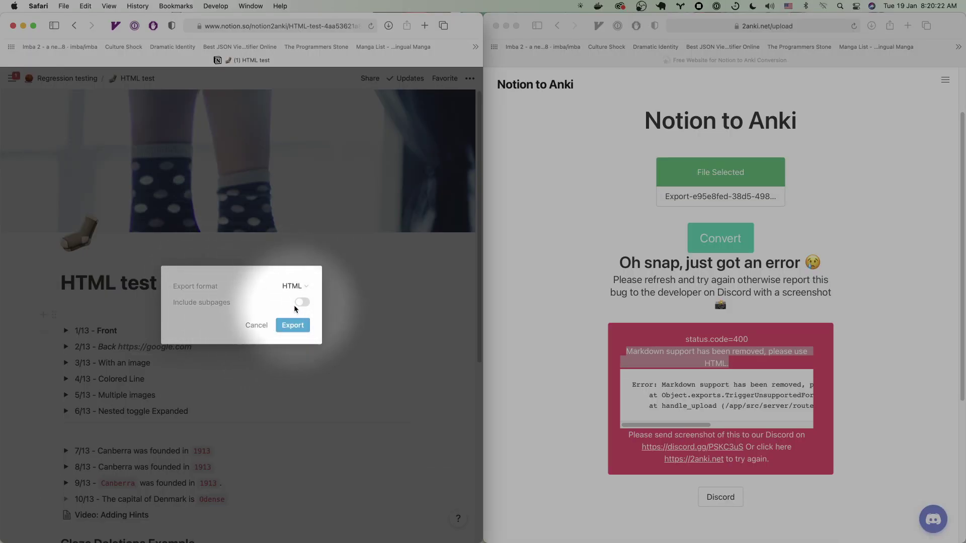
pyautogui.click(290, 326)
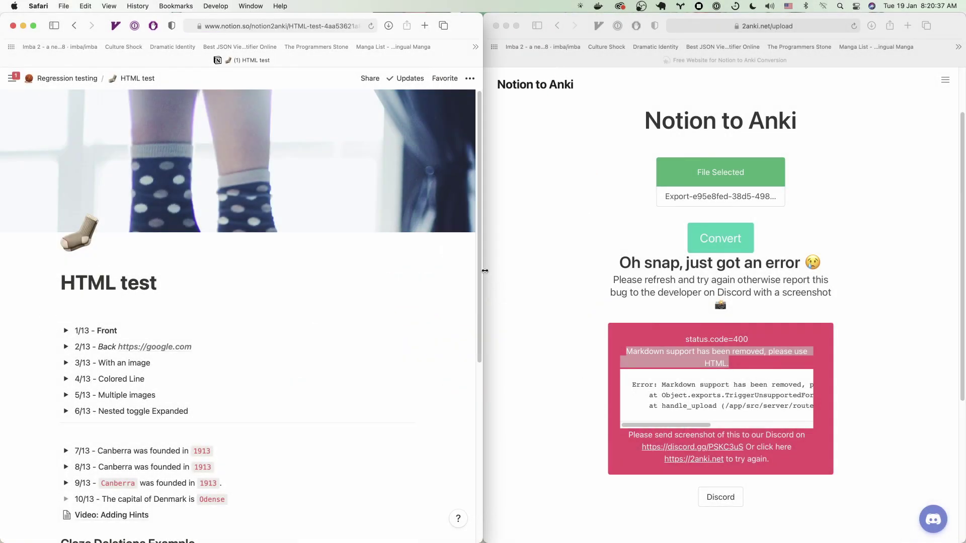
# Reload the 2anki.net upload page, convert the newer 8:20 AM export zip from Downloads and download the resulting deck.
pyautogui.click(624, 220)
pyautogui.press('super+r')
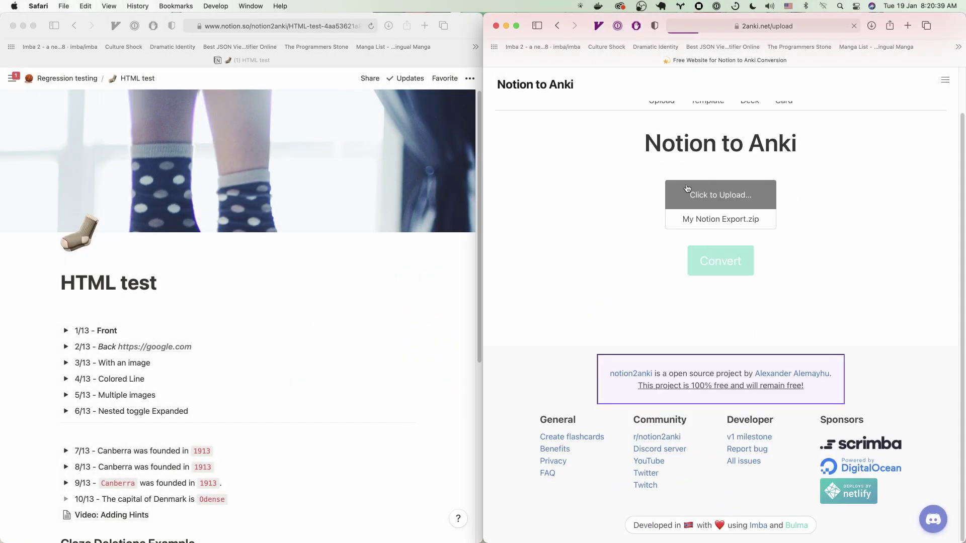
pyautogui.click(686, 186)
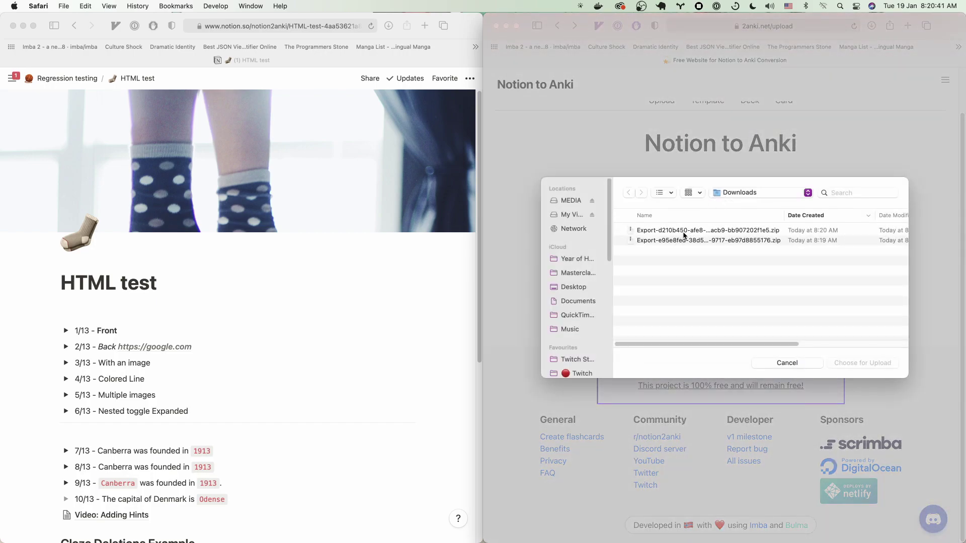
pyautogui.click(684, 231)
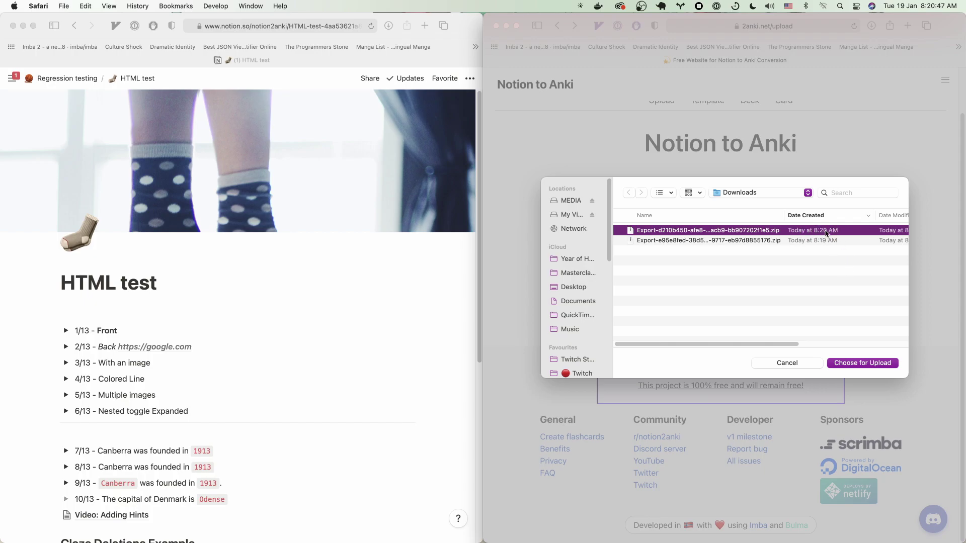
pyautogui.click(857, 362)
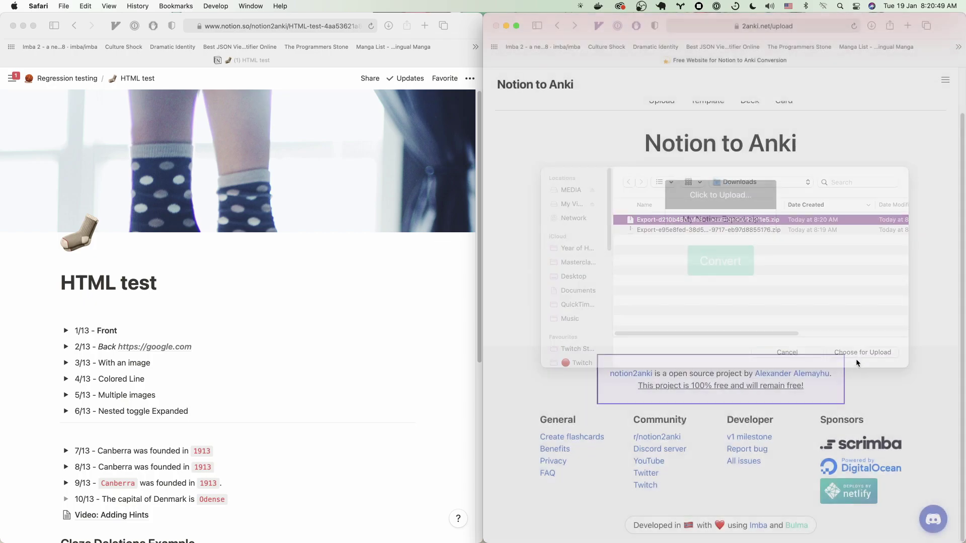
pyautogui.click(724, 264)
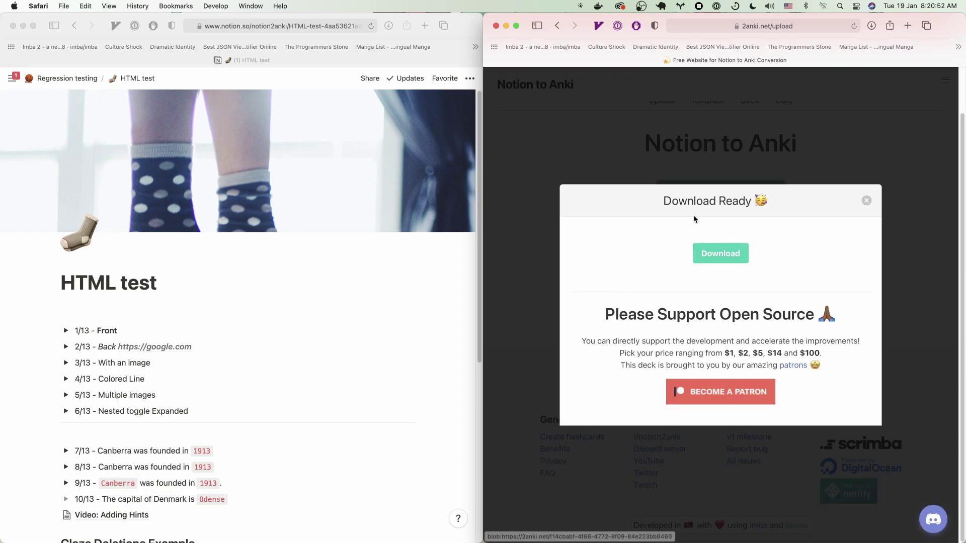
pyautogui.click(721, 253)
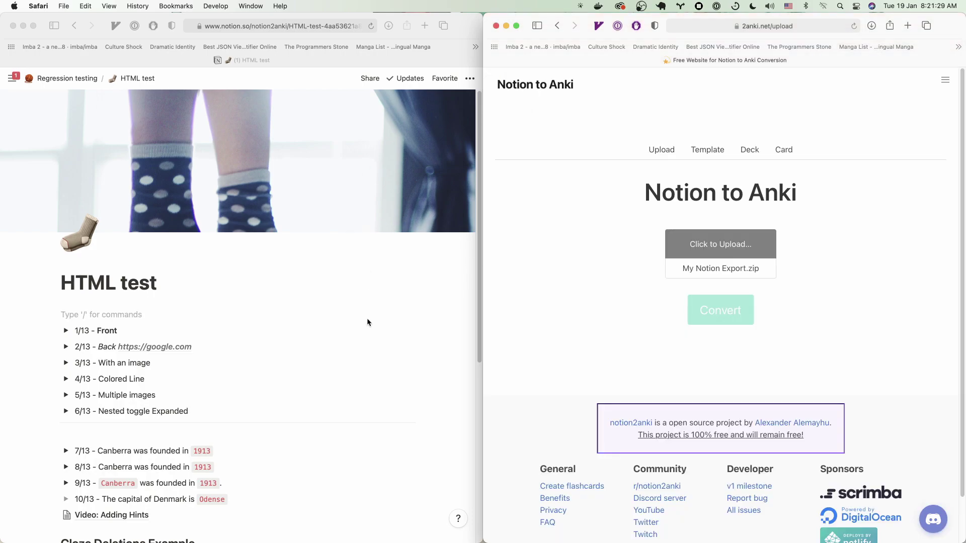
# Export the HTML test page from Notion once more as HTML without subpages.
pyautogui.click(397, 167)
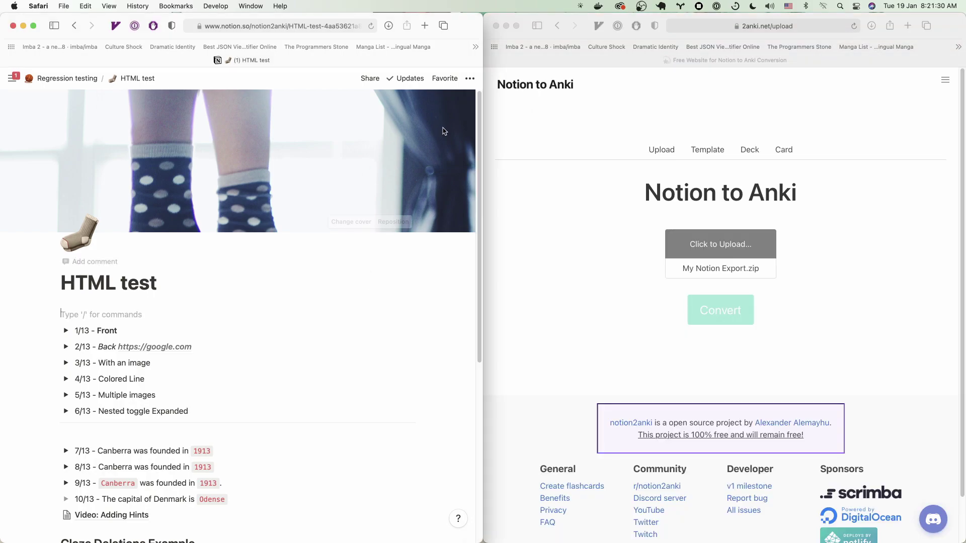
pyautogui.click(470, 78)
pyautogui.click(385, 346)
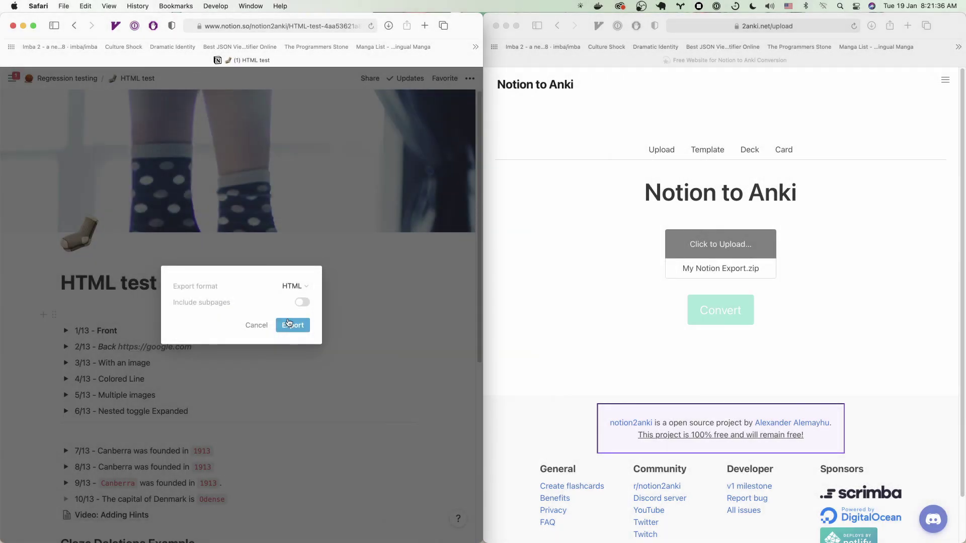
pyautogui.click(288, 323)
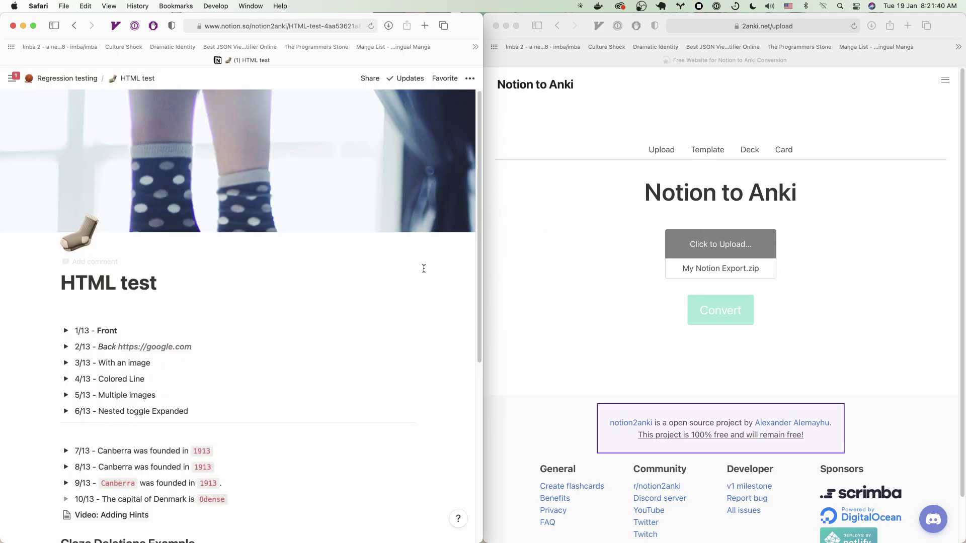
# Switch to Finder and open the unpacked export folder in Downloads to inspect its contents.
pyautogui.press('super+Tab')
pyautogui.click(332, 273)
pyautogui.click(374, 197)
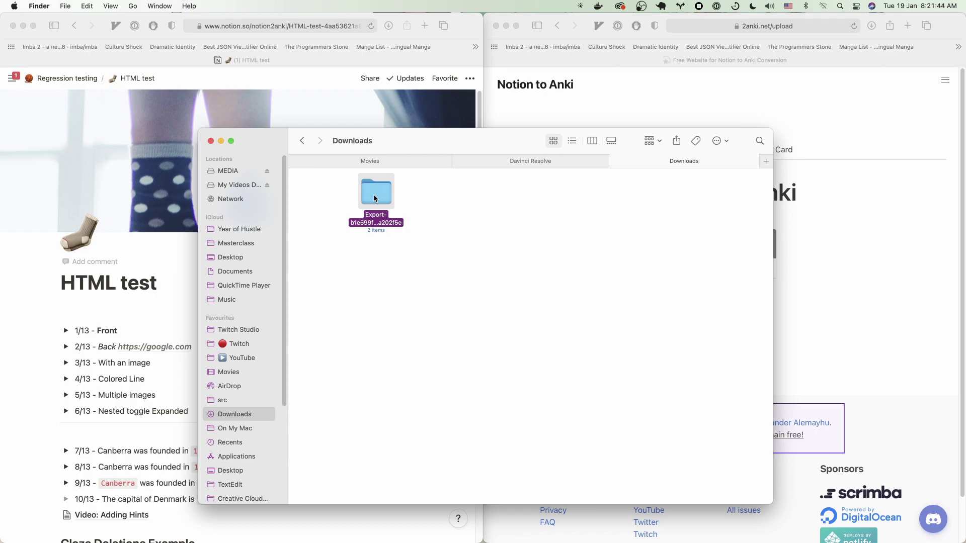
pyautogui.doubleClick(375, 197)
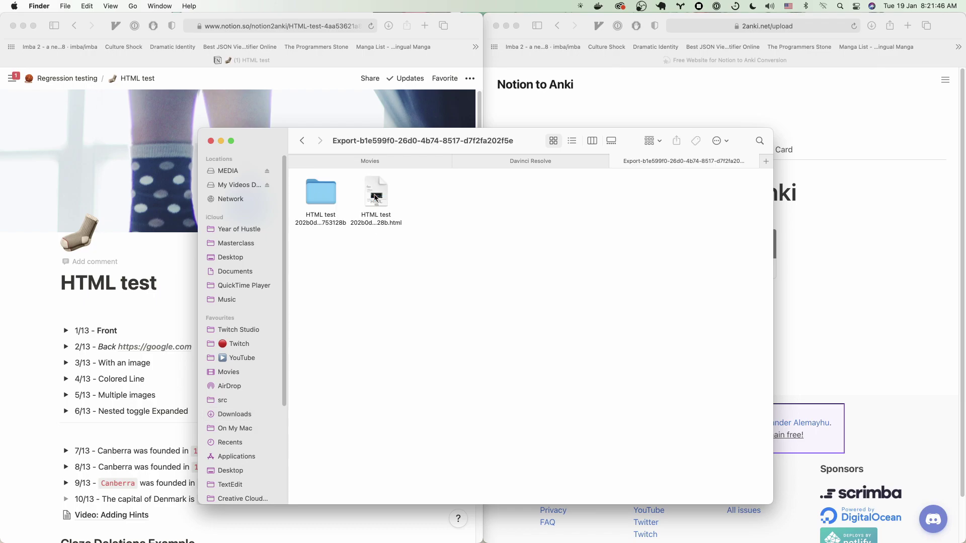
# Try to convert only the extracted HTML test .html file on 2anki.net, without its accompanying folder.
pyautogui.click(757, 92)
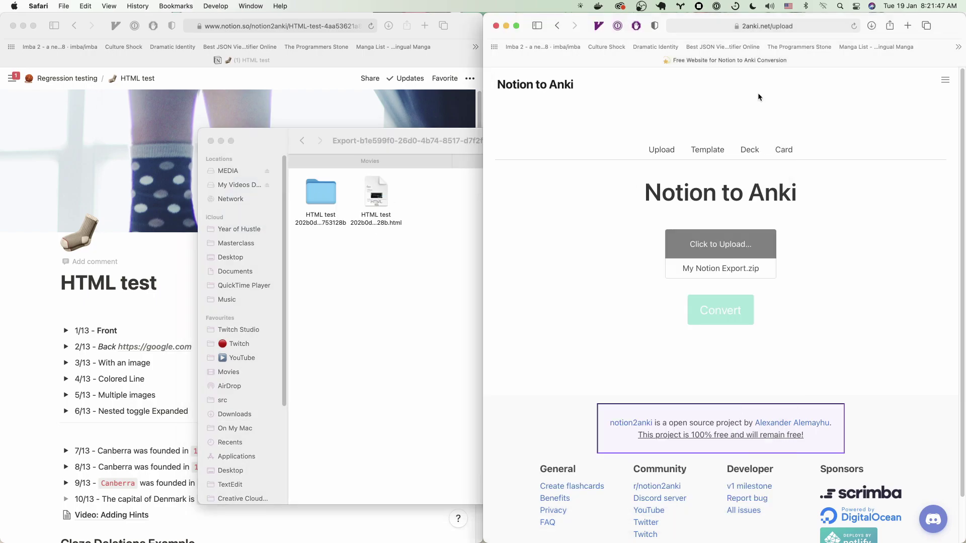
pyautogui.click(737, 244)
pyautogui.click(680, 240)
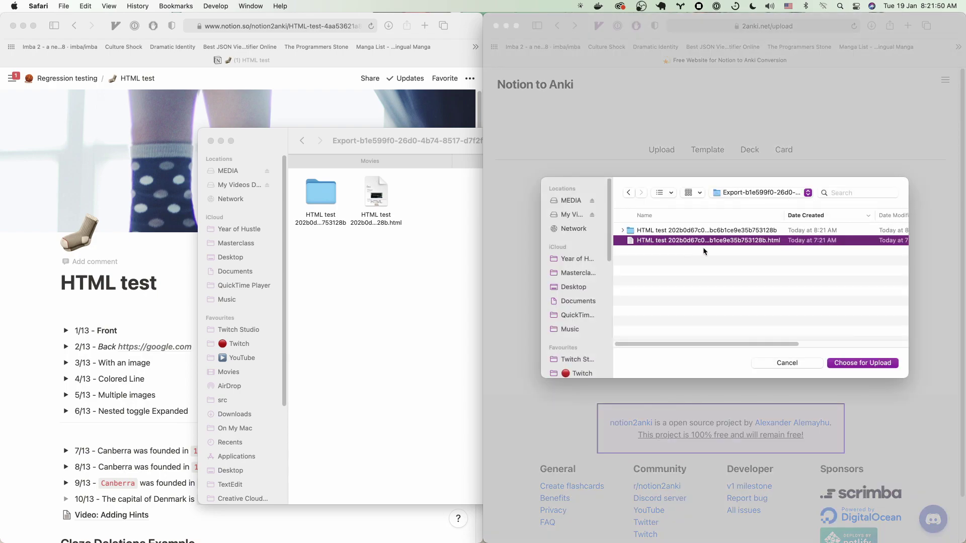
pyautogui.click(860, 363)
pyautogui.click(737, 313)
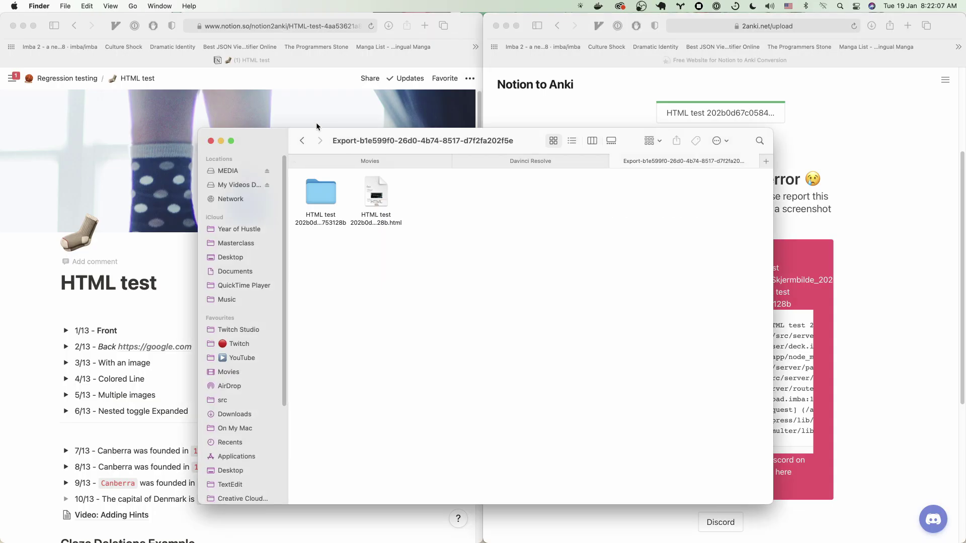
# Turn off opening "safe" files after downloading in Safari's general preferences and close the preferences.
pyautogui.click(295, 113)
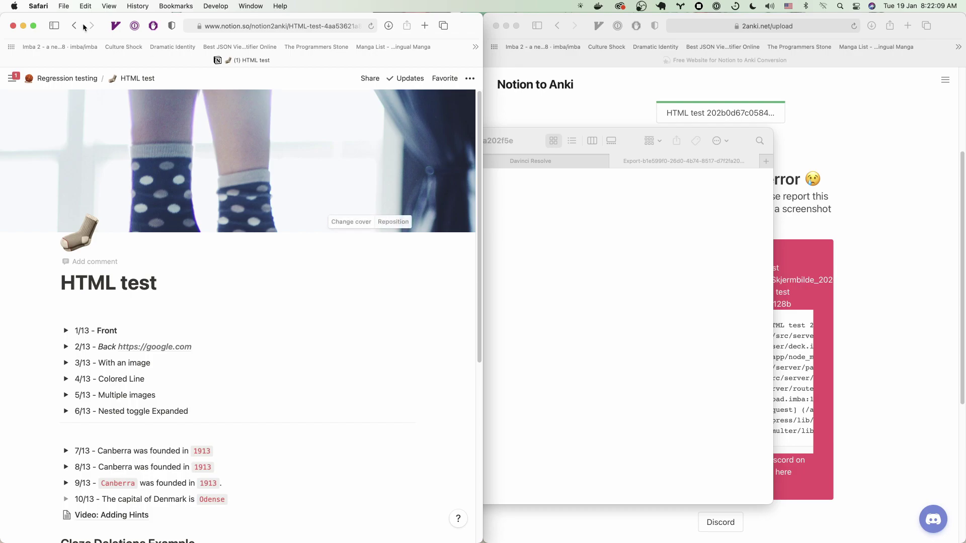
pyautogui.click(34, 4)
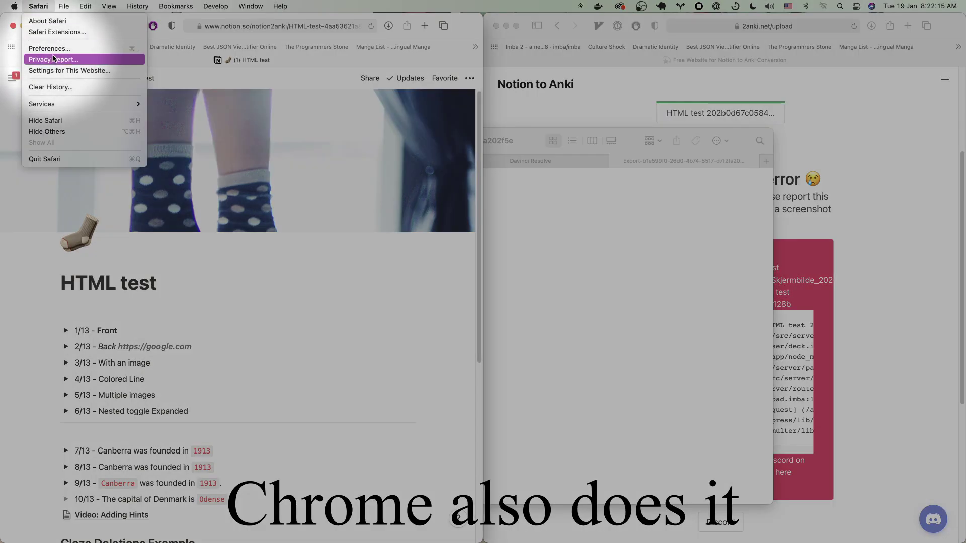
pyautogui.click(54, 48)
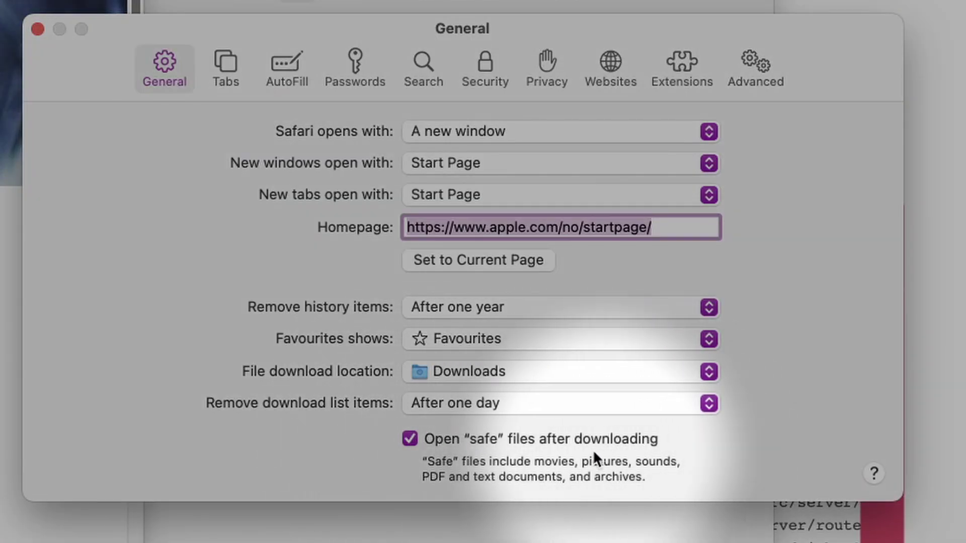
pyautogui.click(406, 438)
pyautogui.click(38, 29)
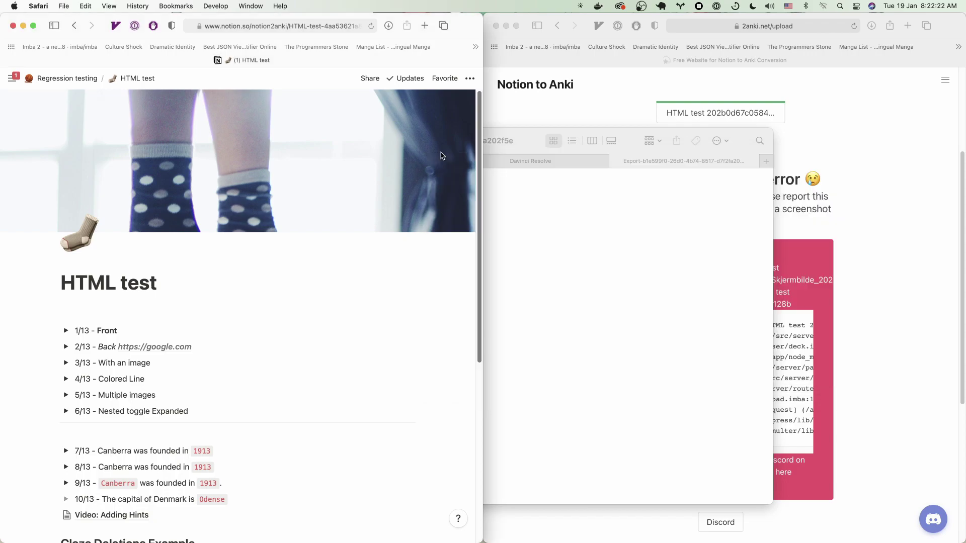
# Export the HTML test page as HTML again with automatic unpacking of downloads disabled.
pyautogui.click(470, 78)
pyautogui.click(385, 347)
pyautogui.click(294, 326)
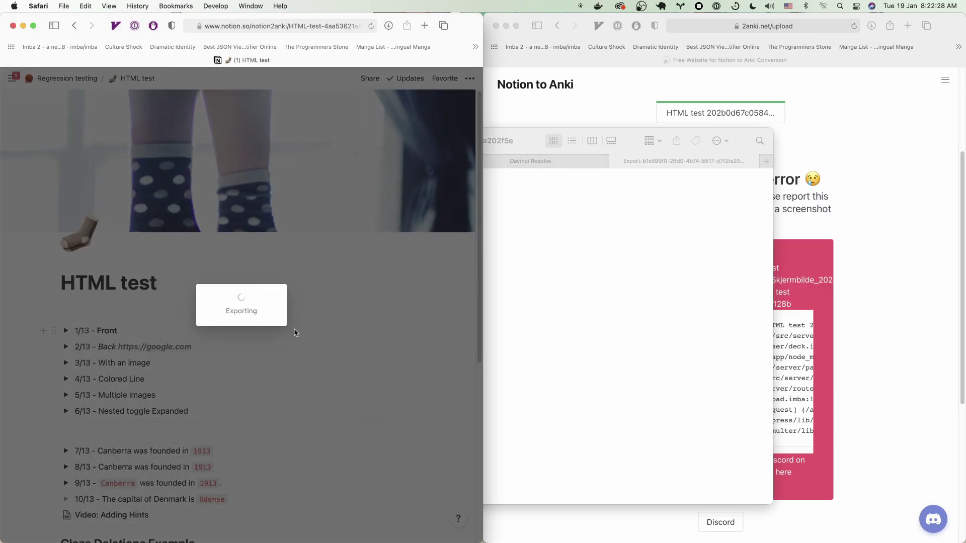
# Switch to Finder, return to the Downloads folder and select the newly exported zip file.
pyautogui.press('super+Tab')
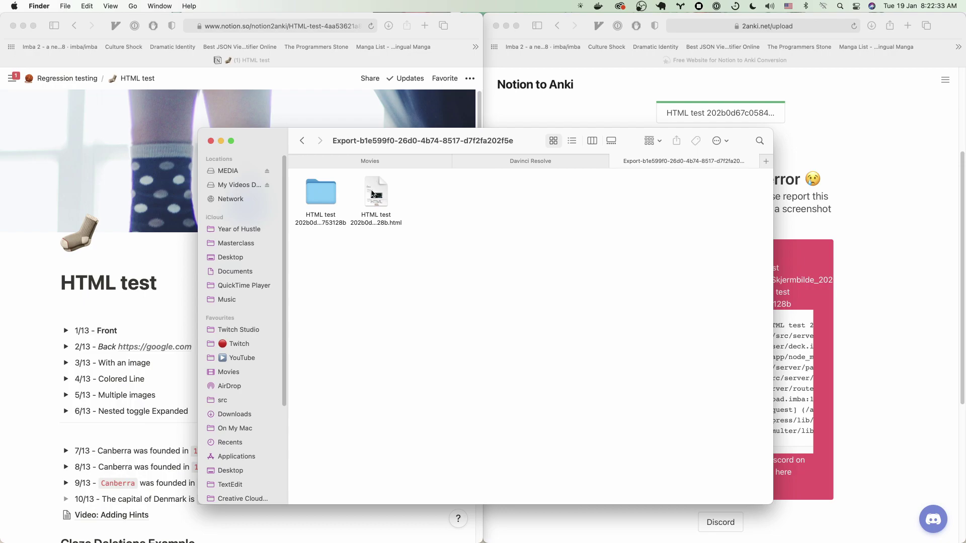
pyautogui.click(302, 140)
pyautogui.moveTo(320, 215); pyautogui.dragTo(602, 95)
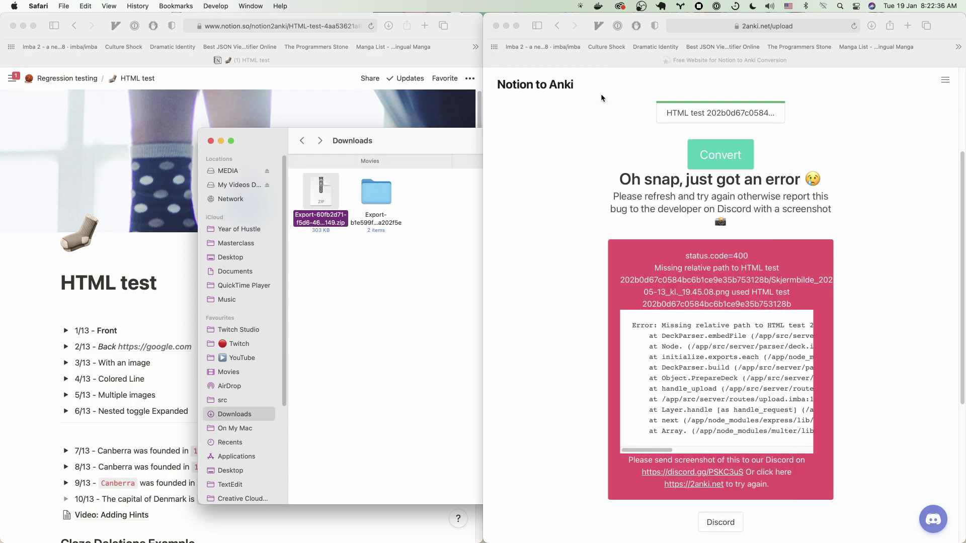
# Convert the newly exported zip file on the reloaded 2anki.net upload page and download the resulting deck.
pyautogui.scroll(3, 611, 197)
pyautogui.press('super+r')
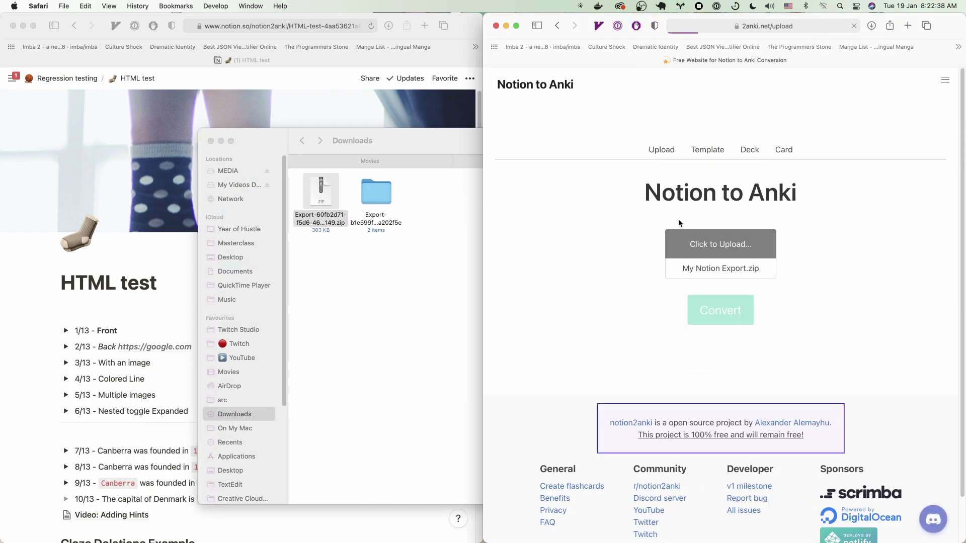
pyautogui.click(674, 243)
pyautogui.click(658, 230)
pyautogui.click(858, 363)
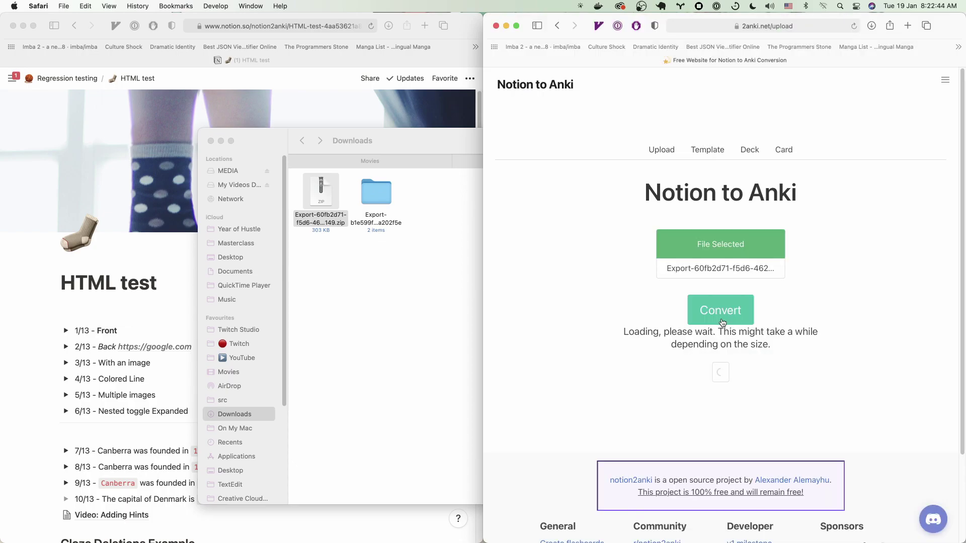
pyautogui.click(740, 246)
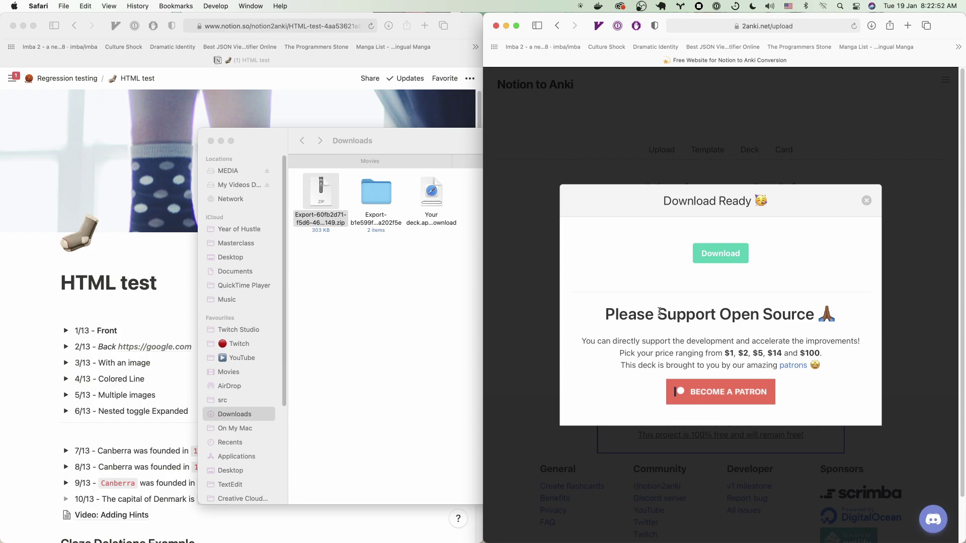
# Switch to Discord, examine the enlarged conversion error screenshot posted in the notion2anki channel, and return to Safari.
pyautogui.click(958, 500)
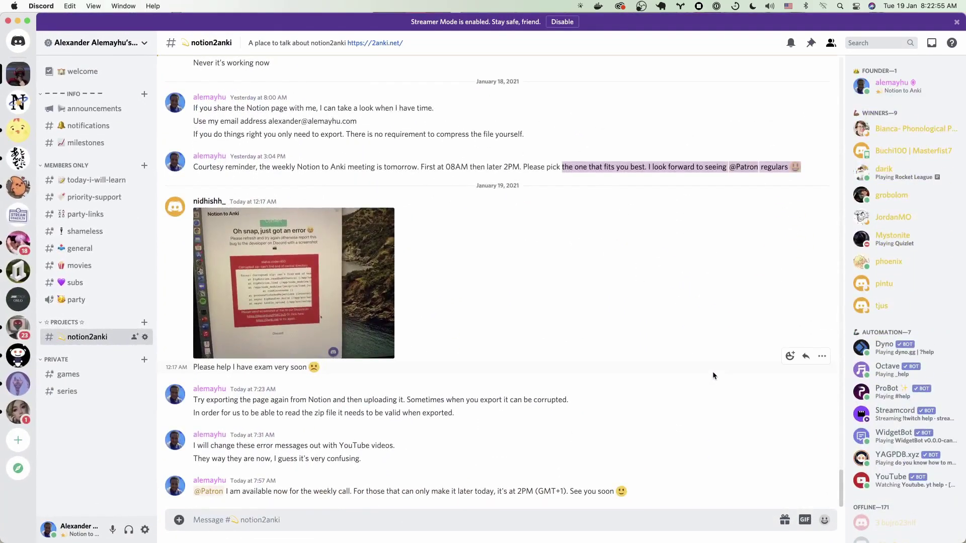
pyautogui.click(307, 278)
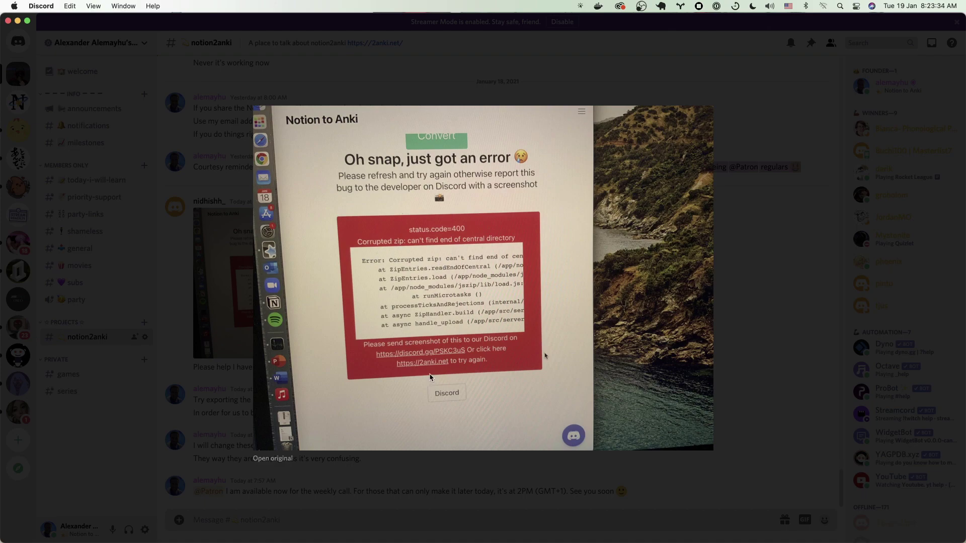
pyautogui.press('super+Tab')
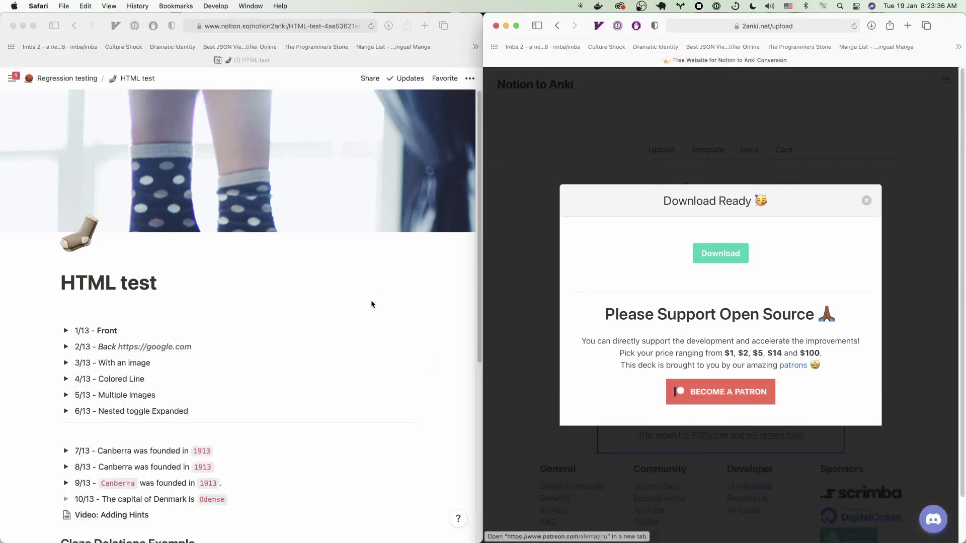